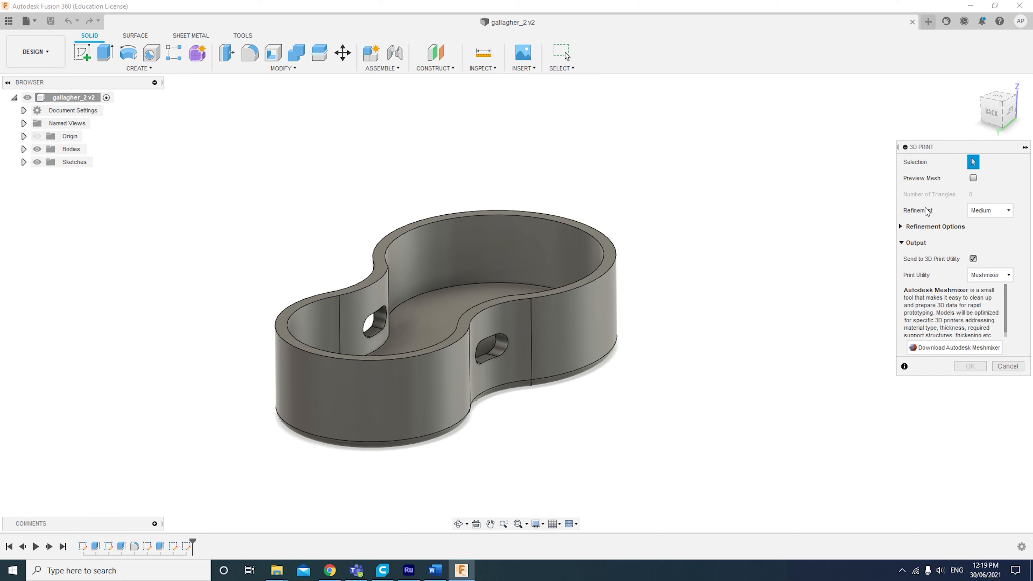
# Try the High refinement setting for the 3D print mesh.
pyautogui.click(971, 210)
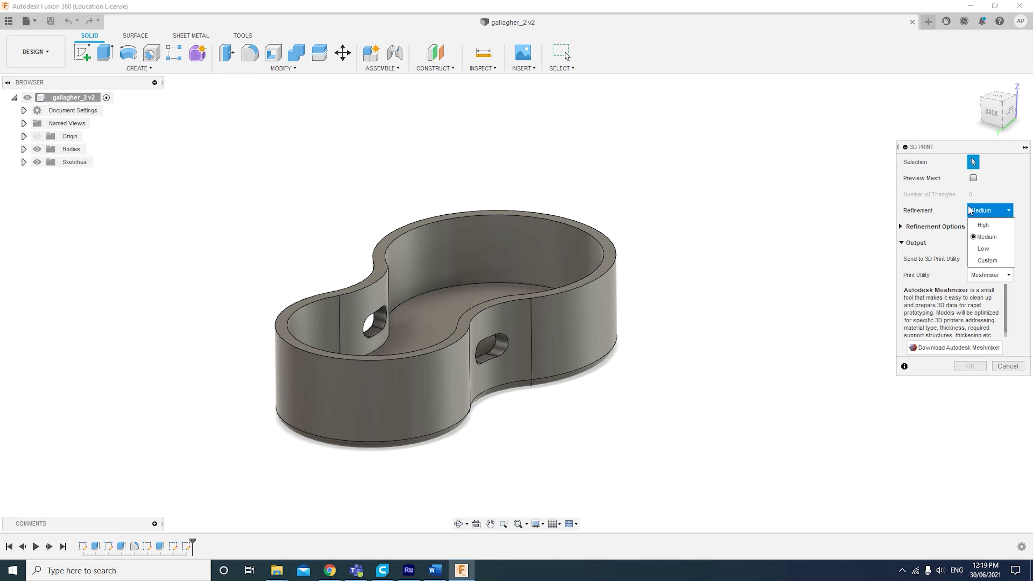
pyautogui.click(947, 201)
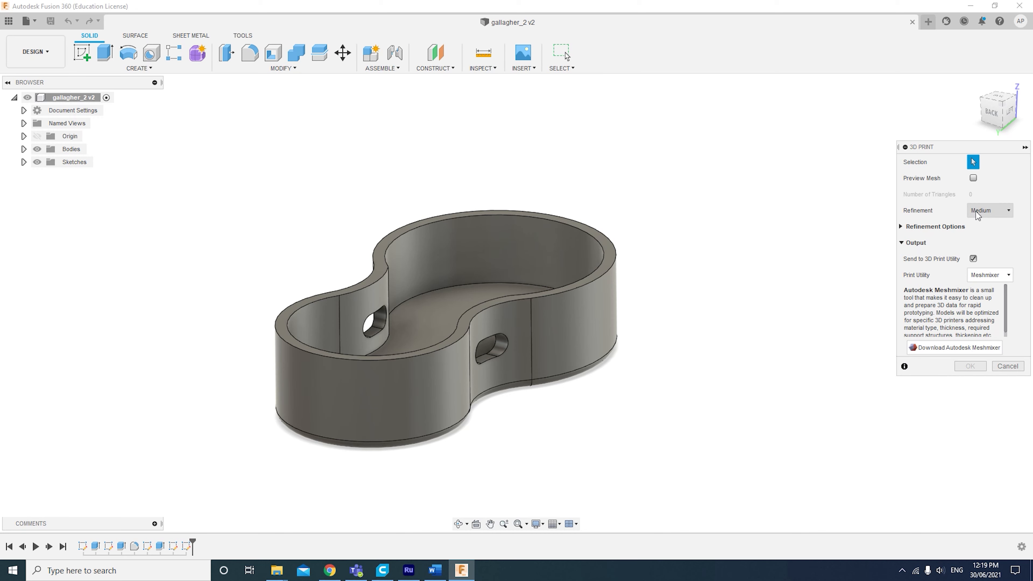
pyautogui.click(990, 211)
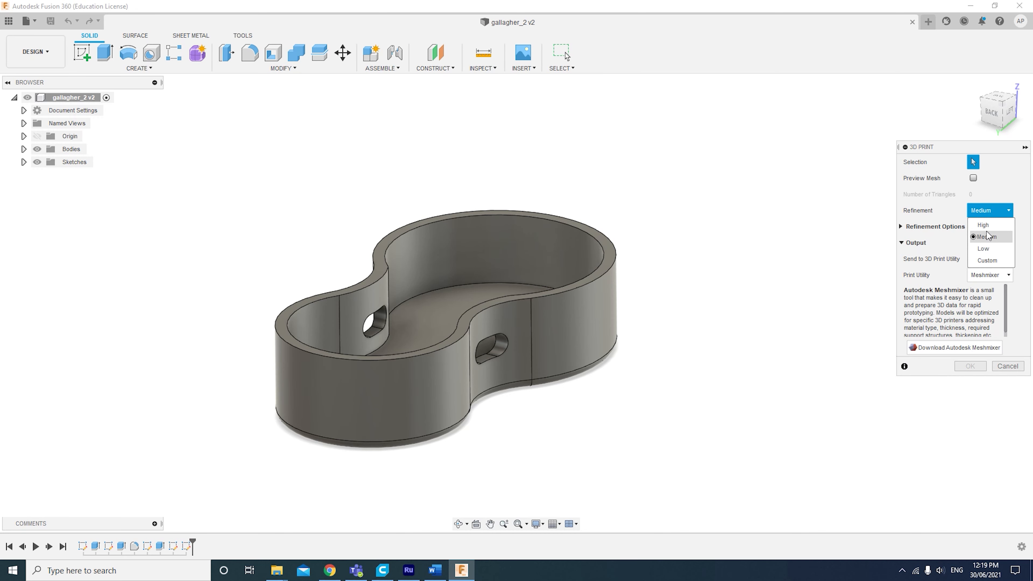
pyautogui.click(983, 225)
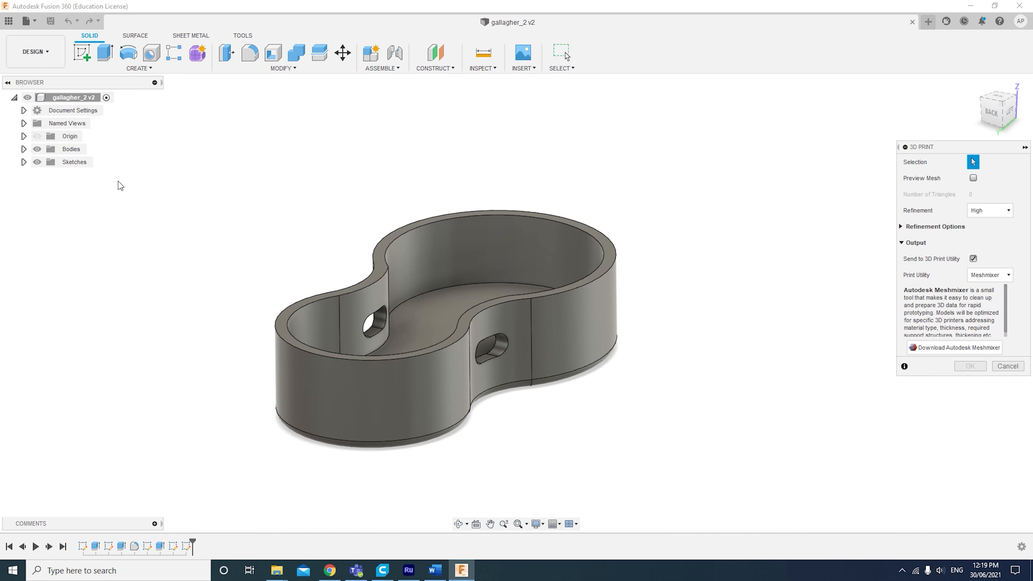
# Export the container body at Medium refinement as the STL file test1 in Downloads, without sending it to the 3D print utility.
pyautogui.click(503, 325)
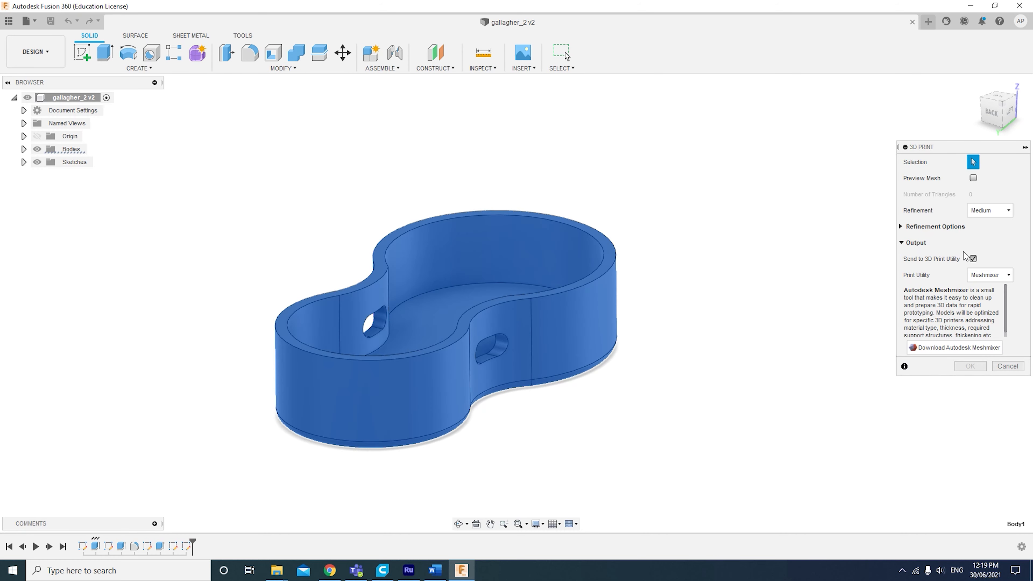
pyautogui.scroll(-1, 993, 313)
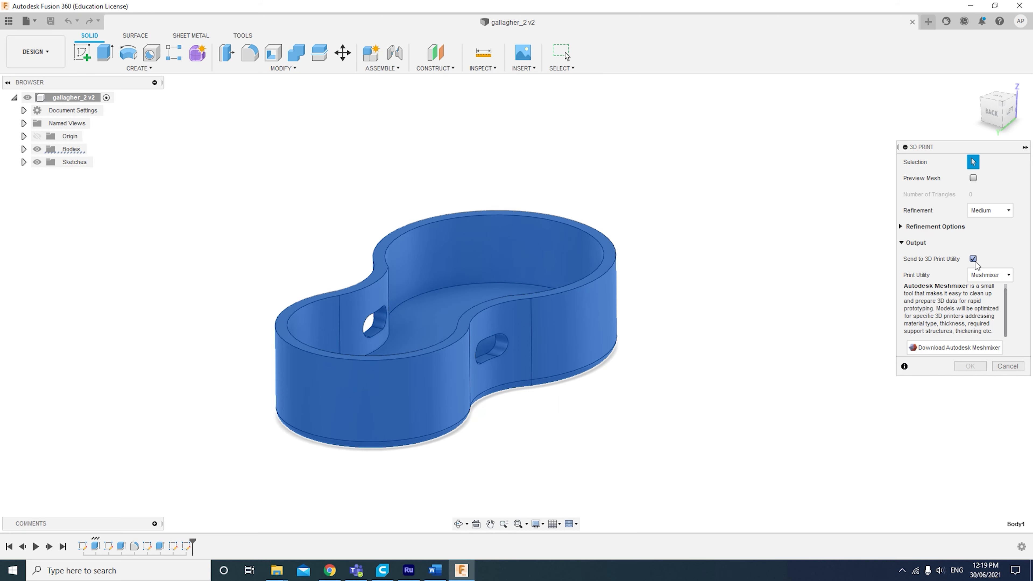
pyautogui.click(978, 275)
pyautogui.click(973, 259)
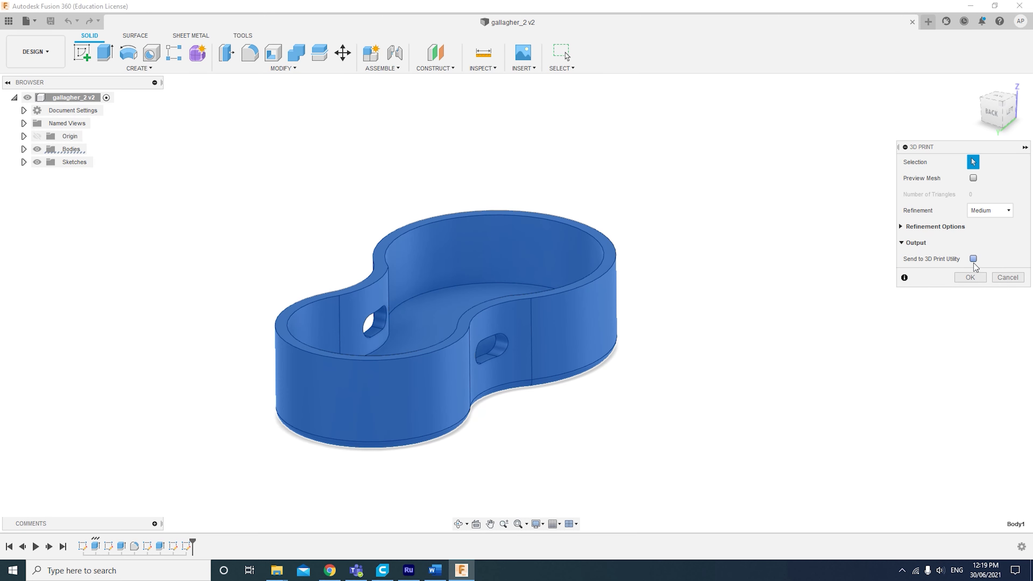
pyautogui.click(971, 279)
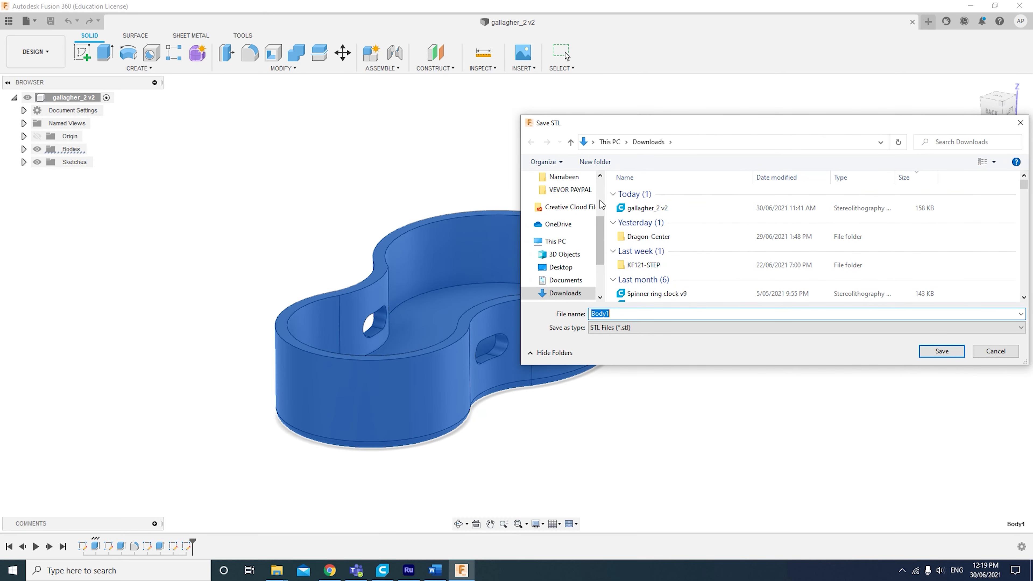
pyautogui.press('Return')
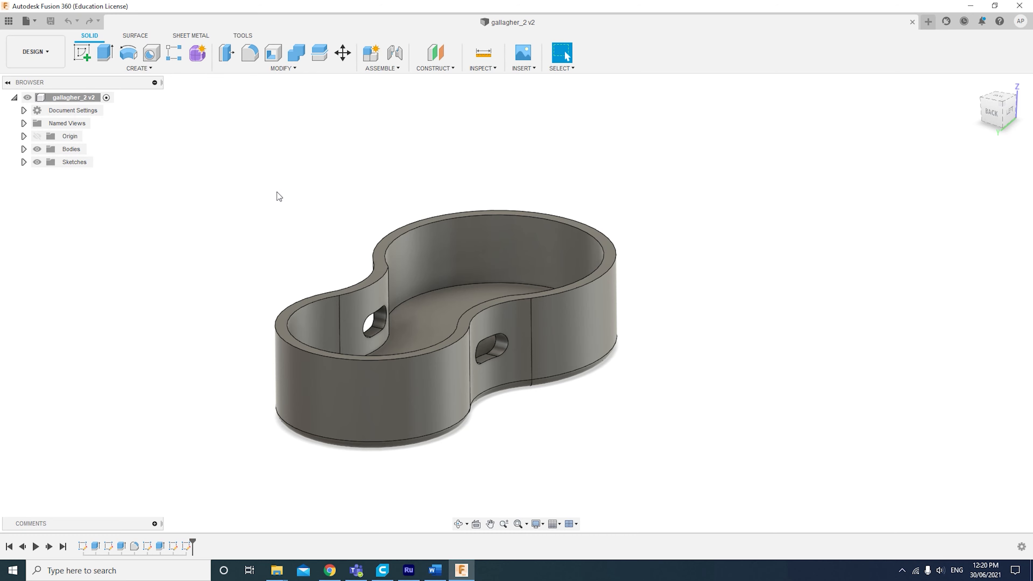
# Switch to Ultimaker Cura and load the test1 STL file from Downloads onto the build plate.
pyautogui.click(382, 570)
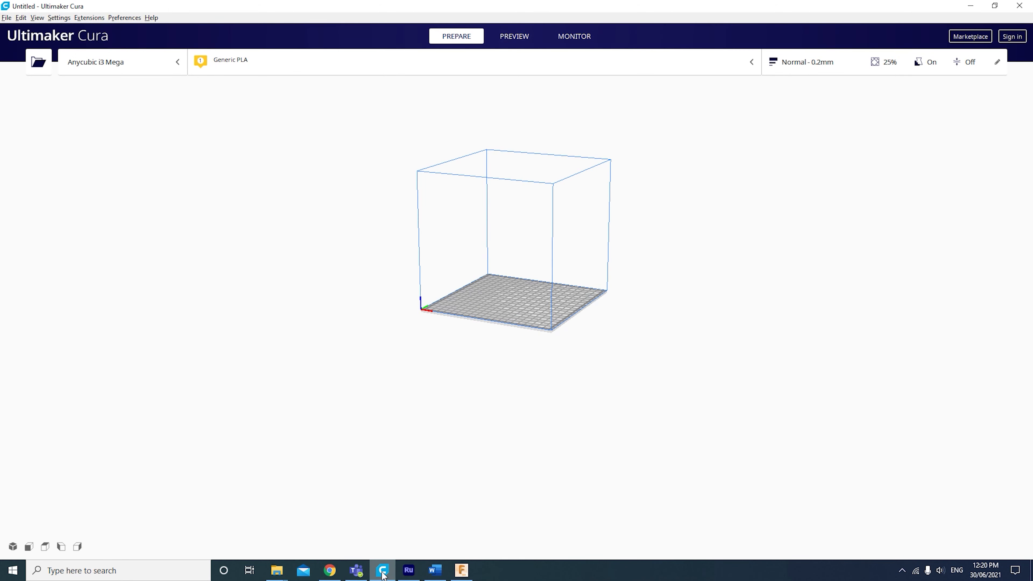
pyautogui.click(49, 62)
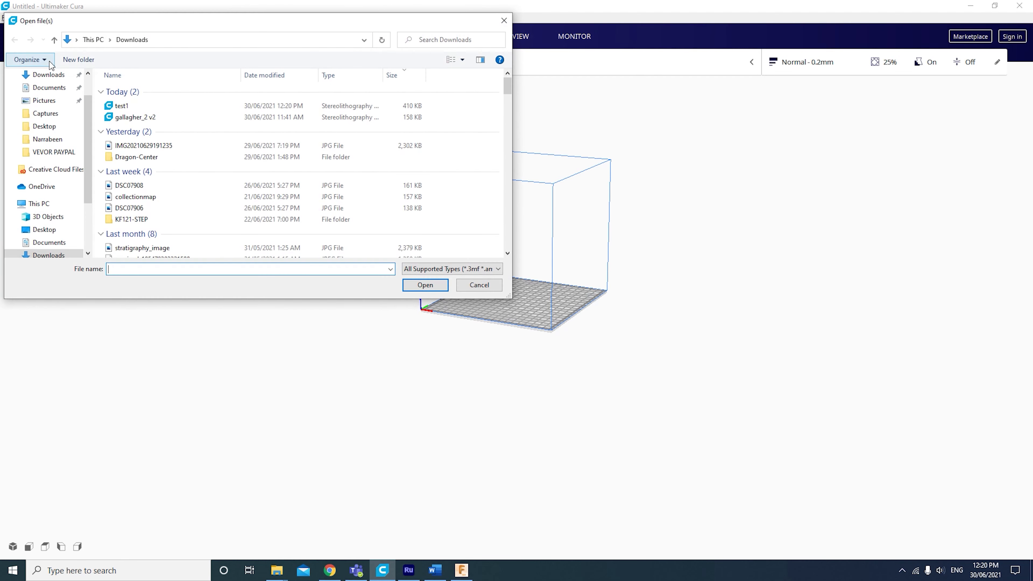
pyautogui.click(138, 105)
pyautogui.click(426, 285)
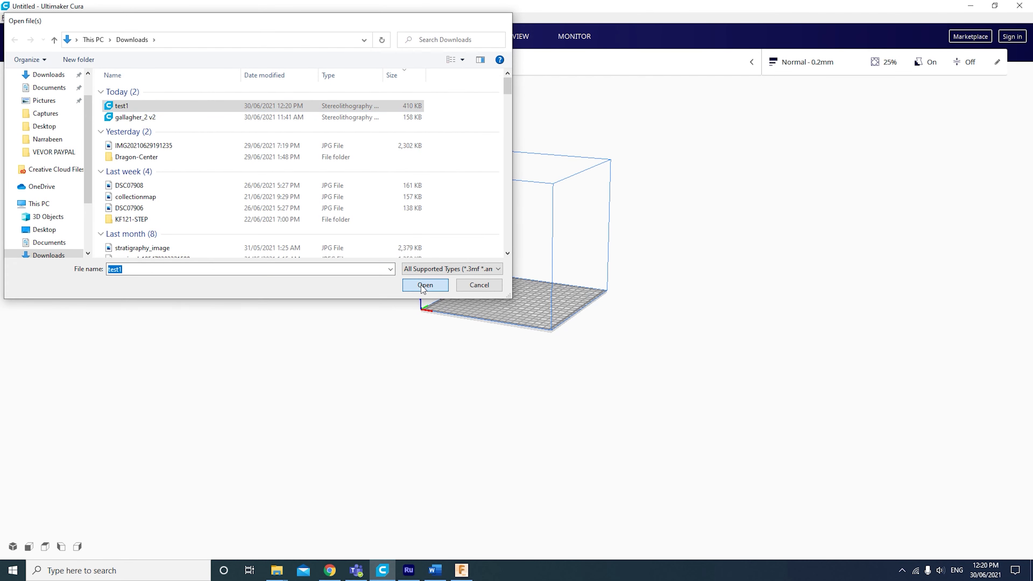
pyautogui.scroll(5, 525, 281)
pyautogui.scroll(3, 524, 281)
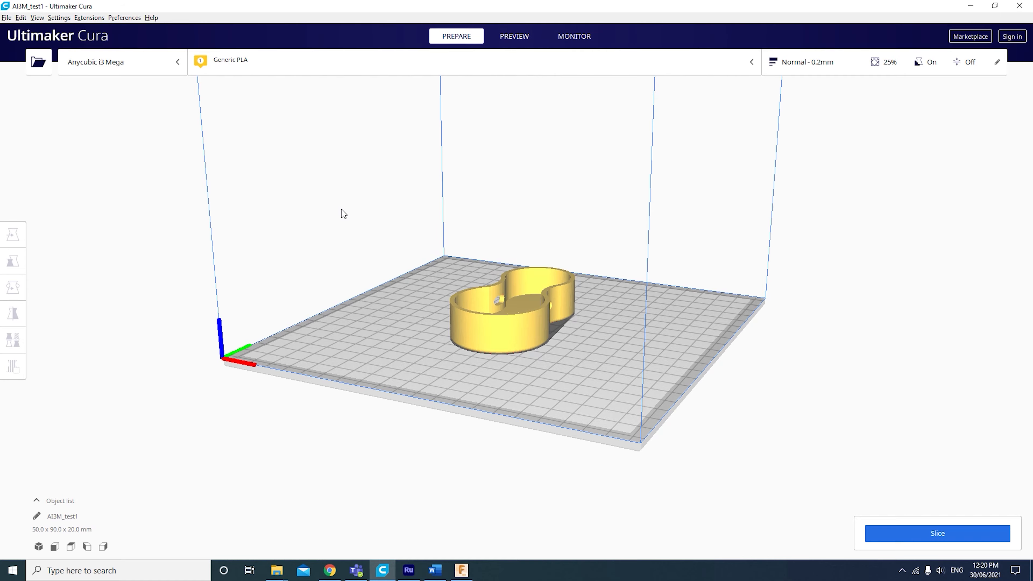
# Flip the container model upside down with the Rotate tool, and rotate it back so its opening faces up.
pyautogui.moveTo(342, 209); pyautogui.dragTo(773, 277, button='right')
pyautogui.scroll(6, 595, 344)
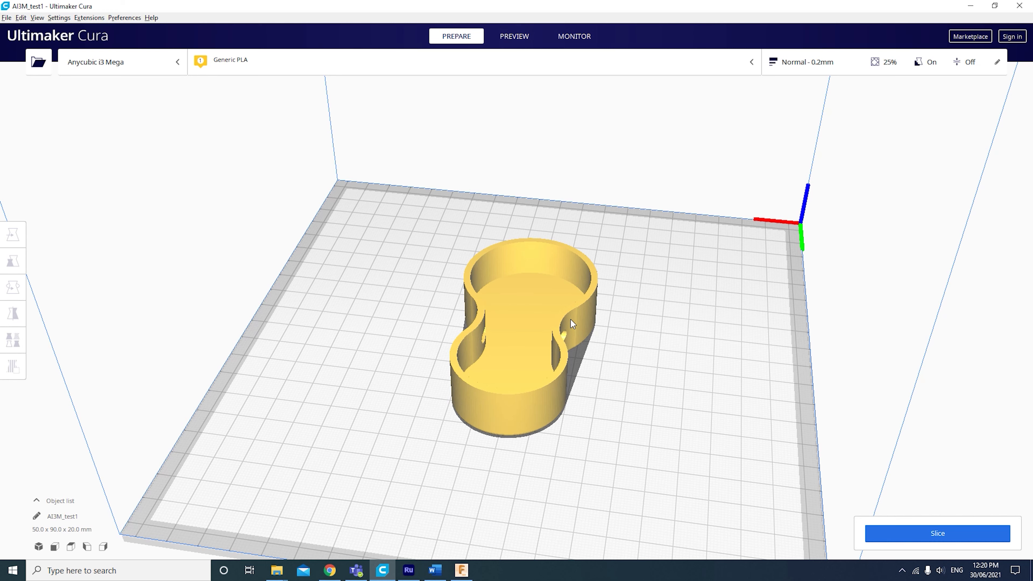
pyautogui.moveTo(570, 320); pyautogui.dragTo(639, 298, button='right')
pyautogui.click(489, 283)
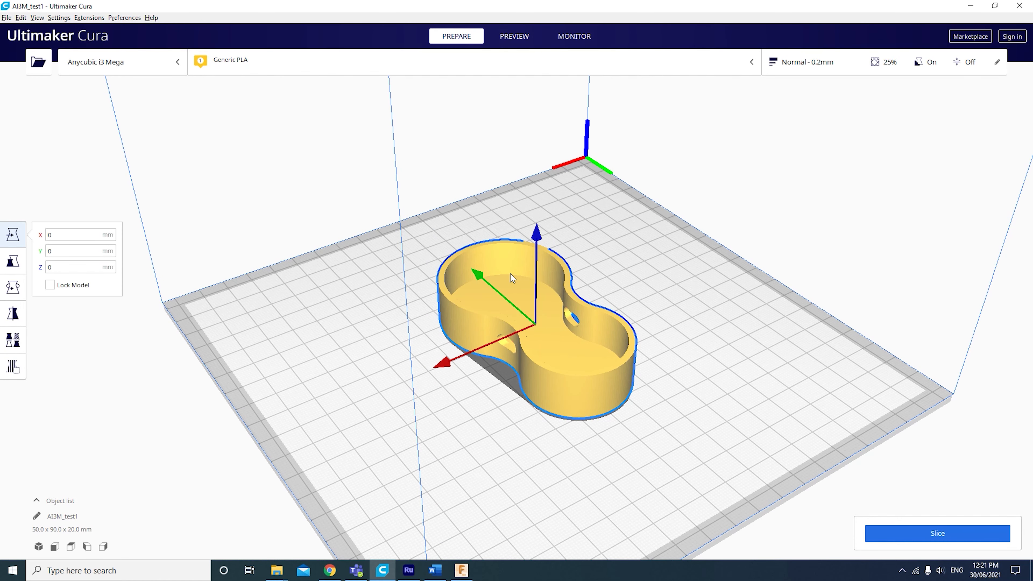
pyautogui.press('r')
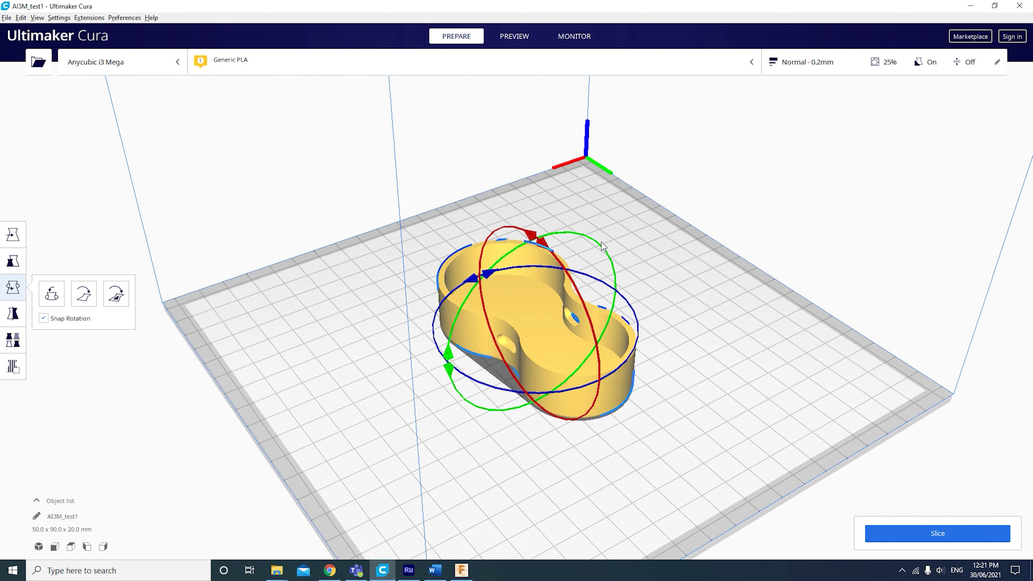
pyautogui.moveTo(449, 356); pyautogui.dragTo(437, 321)
pyautogui.moveTo(437, 321); pyautogui.dragTo(496, 201, button='right')
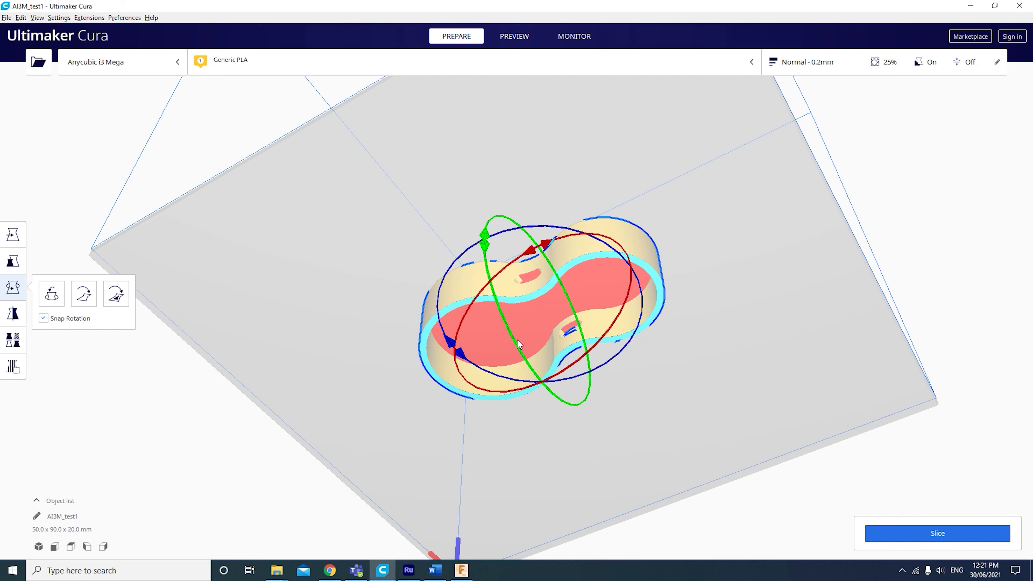
pyautogui.moveTo(383, 244); pyautogui.dragTo(358, 315, button='right')
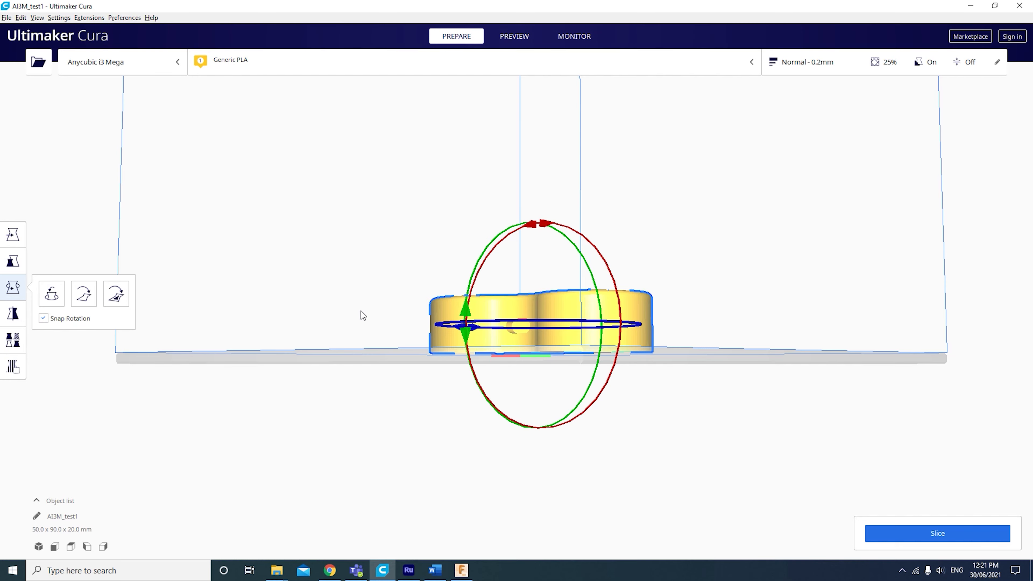
pyautogui.moveTo(418, 274); pyautogui.dragTo(421, 240, button='right')
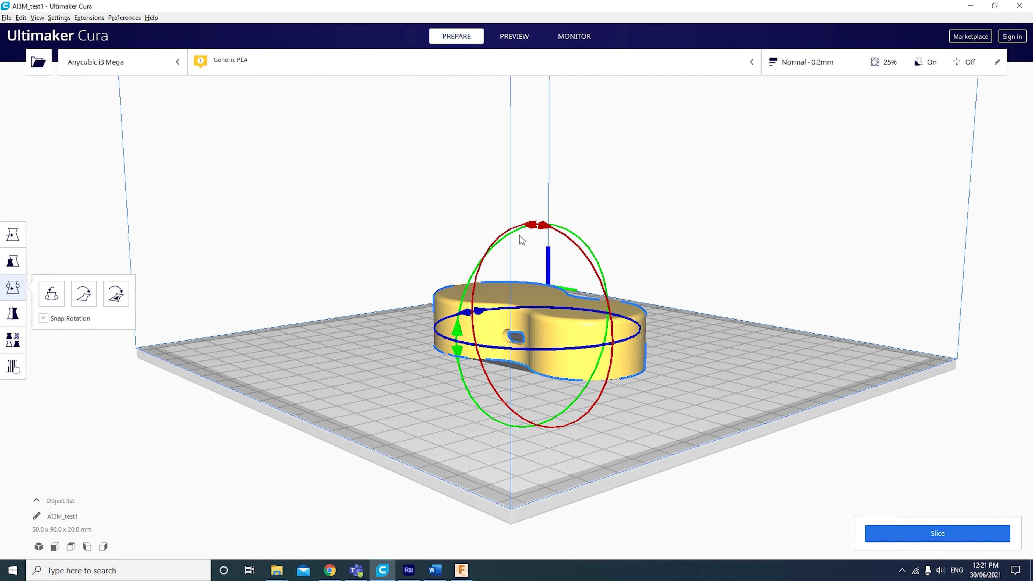
pyautogui.moveTo(520, 236); pyautogui.dragTo(688, 218)
pyautogui.moveTo(689, 222); pyautogui.dragTo(658, 295, button='right')
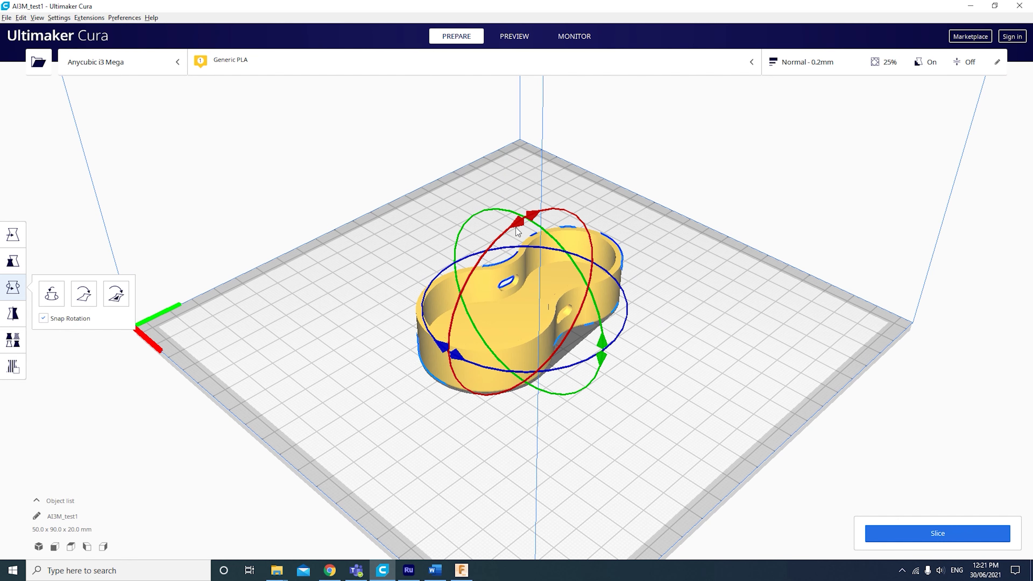
# Rotate the container model 90° to stand it upright on its larger rounded end.
pyautogui.moveTo(508, 226); pyautogui.dragTo(488, 393)
pyautogui.moveTo(651, 301); pyautogui.dragTo(813, 253, button='right')
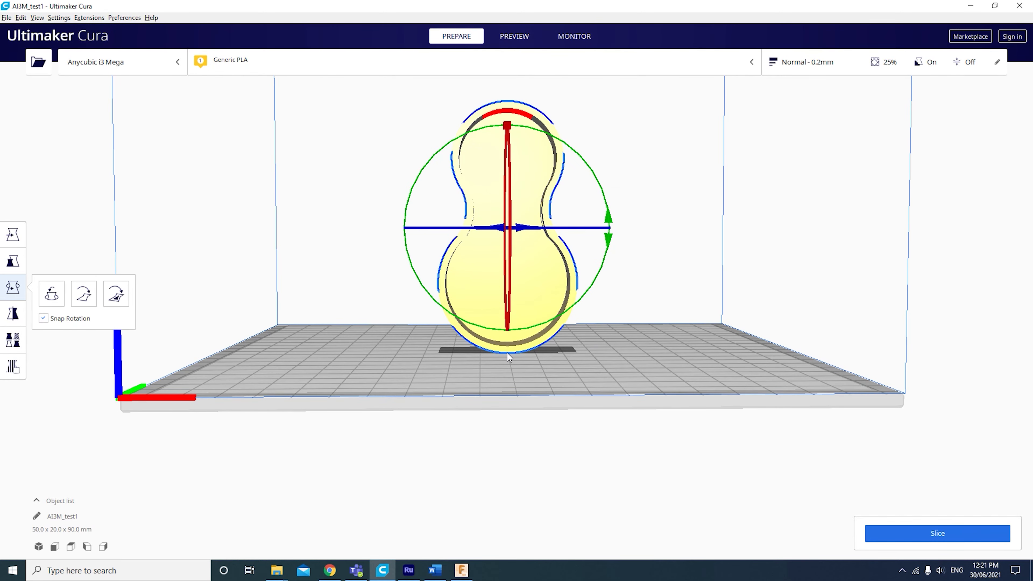
pyautogui.moveTo(511, 352); pyautogui.dragTo(95, 355, button='right')
pyautogui.moveTo(571, 373); pyautogui.dragTo(137, 377, button='right')
pyautogui.moveTo(385, 353); pyautogui.dragTo(222, 358, button='right')
pyautogui.scroll(3, 375, 378)
pyautogui.scroll(-4, 402, 378)
pyautogui.moveTo(395, 354); pyautogui.dragTo(648, 350, button='right')
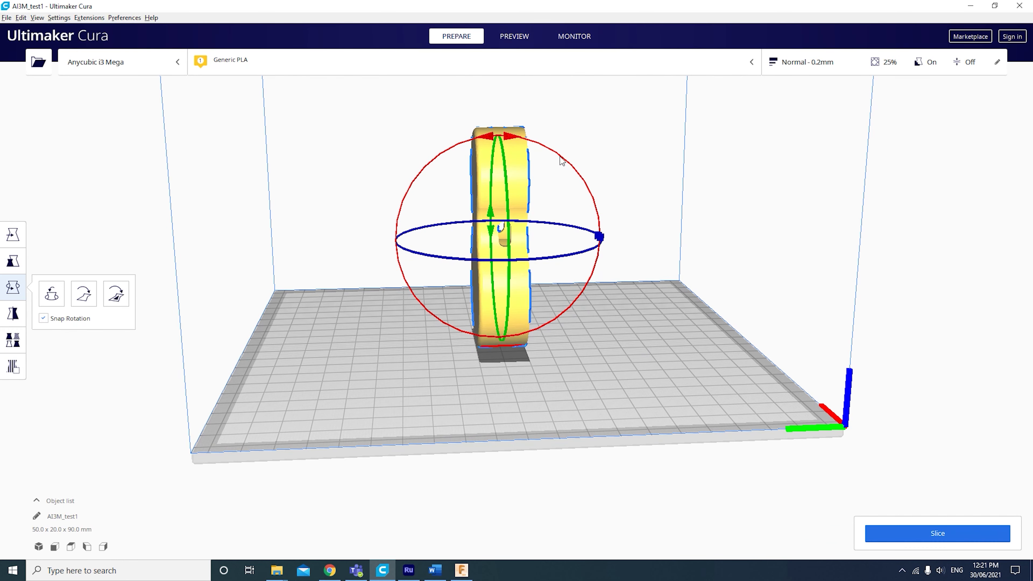
# Rotate the container model to lie flat on the build plate with its opening facing up, and deselect it.
pyautogui.moveTo(562, 161); pyautogui.dragTo(394, 173)
pyautogui.click(447, 127)
pyautogui.moveTo(473, 283); pyautogui.dragTo(510, 198, button='right')
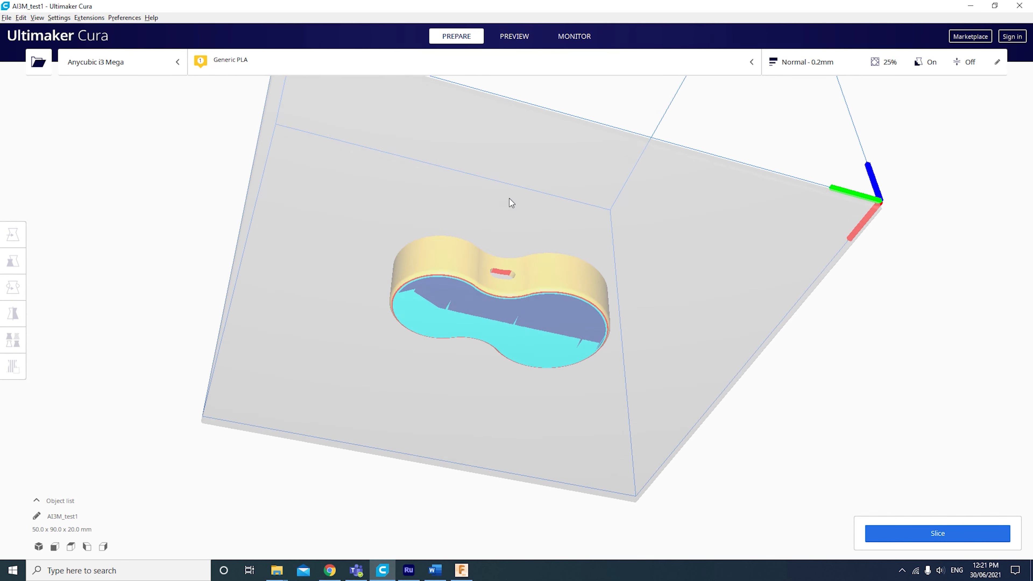
pyautogui.scroll(5, 488, 277)
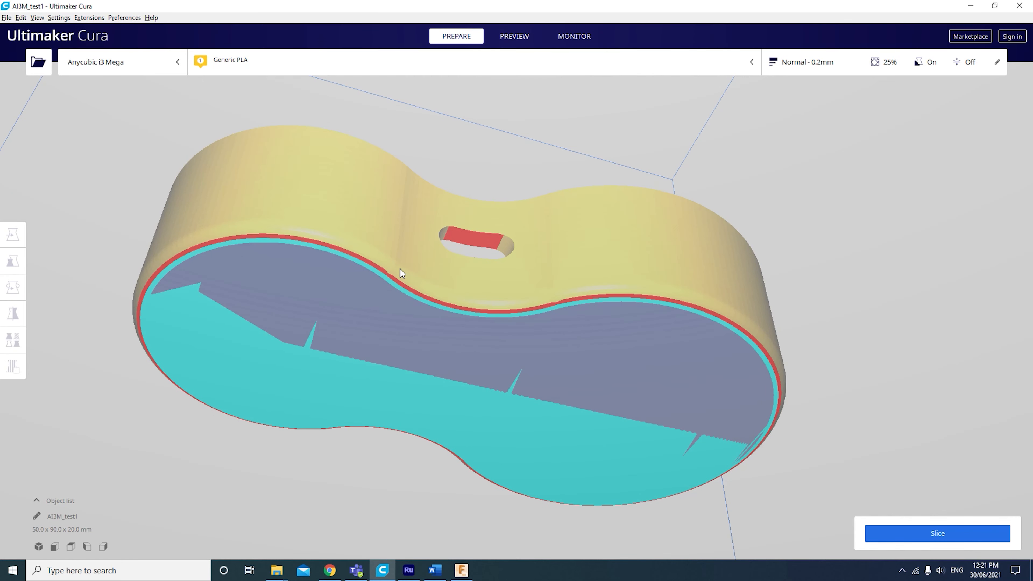
pyautogui.scroll(-5, 401, 301)
pyautogui.moveTo(401, 300); pyautogui.dragTo(250, 312, button='right')
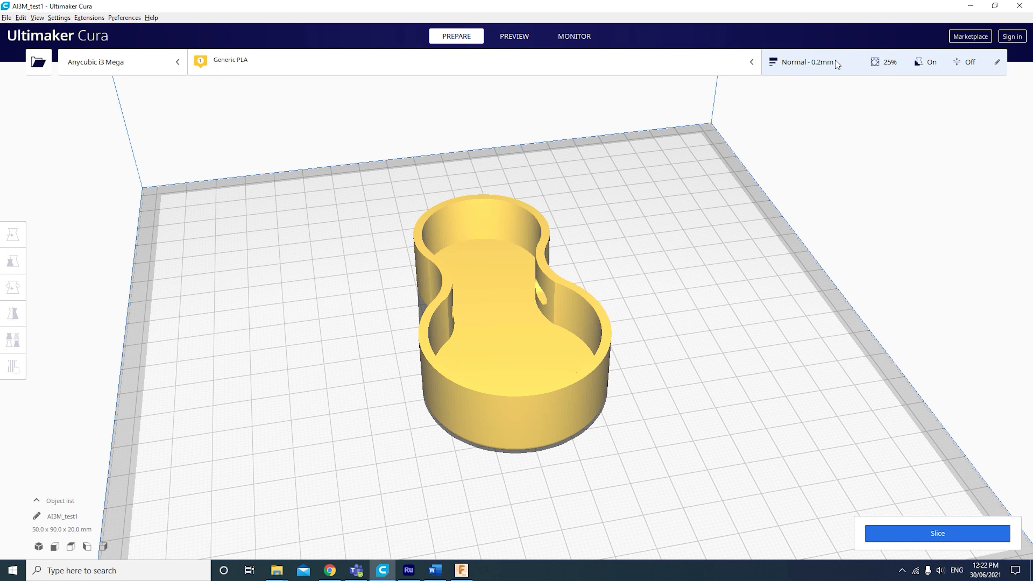
pyautogui.scroll(-3, 708, 170)
pyautogui.moveTo(698, 189); pyautogui.dragTo(822, 159, button='right')
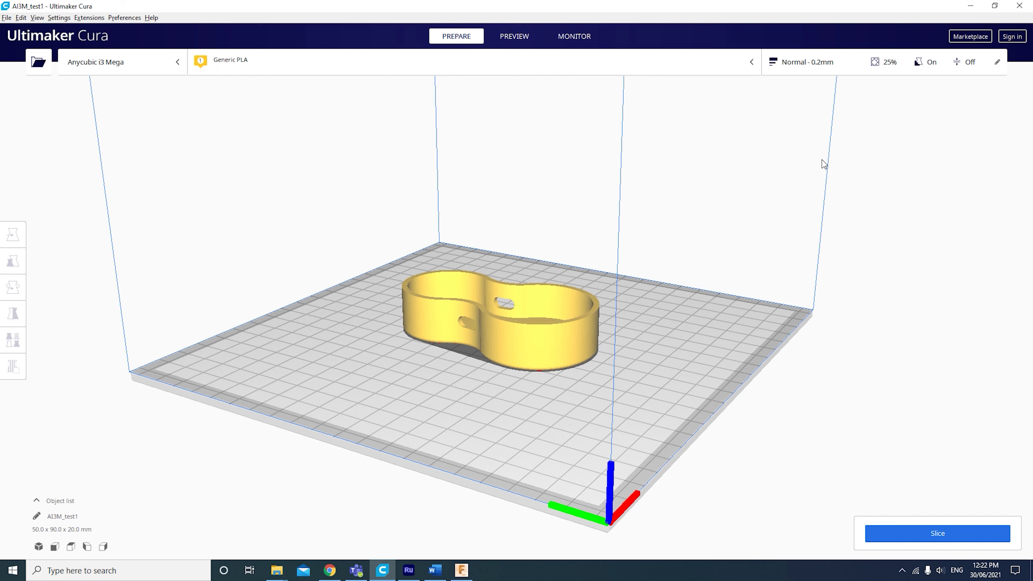